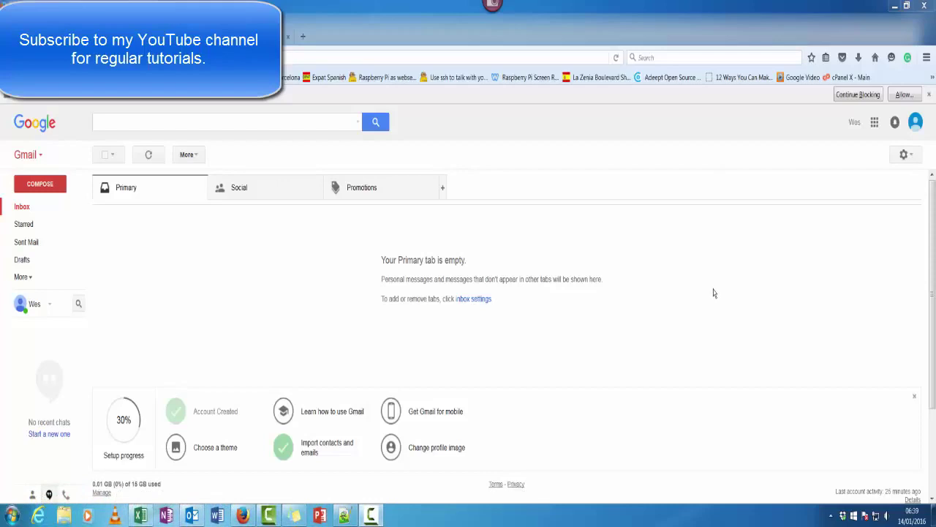
{"action": "left_click", "coordinate": [308, 448]}
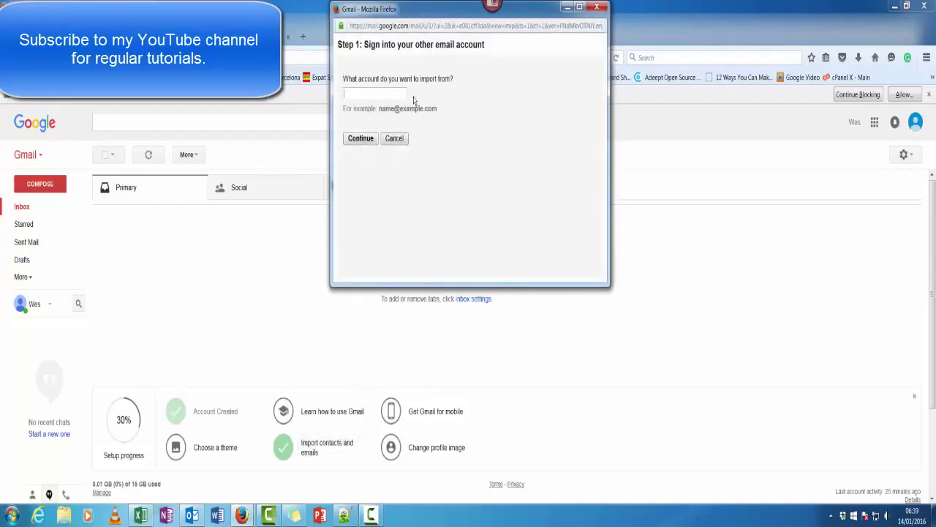
{"action": "left_click", "coordinate": [362, 94]}
{"action": "left_click", "coordinate": [598, 8]}
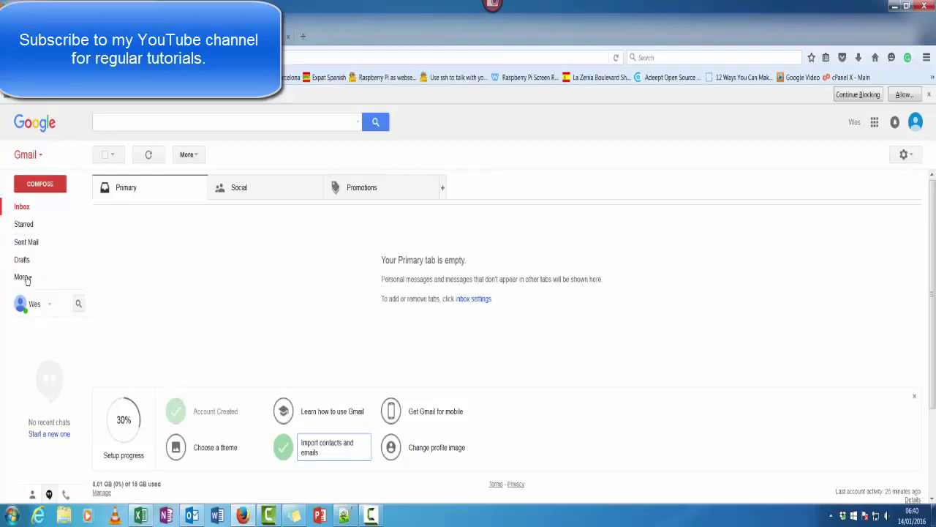
Step: Switch from Gmail to the Contacts page and look at the new-contact form without adding a contact
{"action": "left_click", "coordinate": [36, 157]}
{"action": "left_click", "coordinate": [50, 202]}
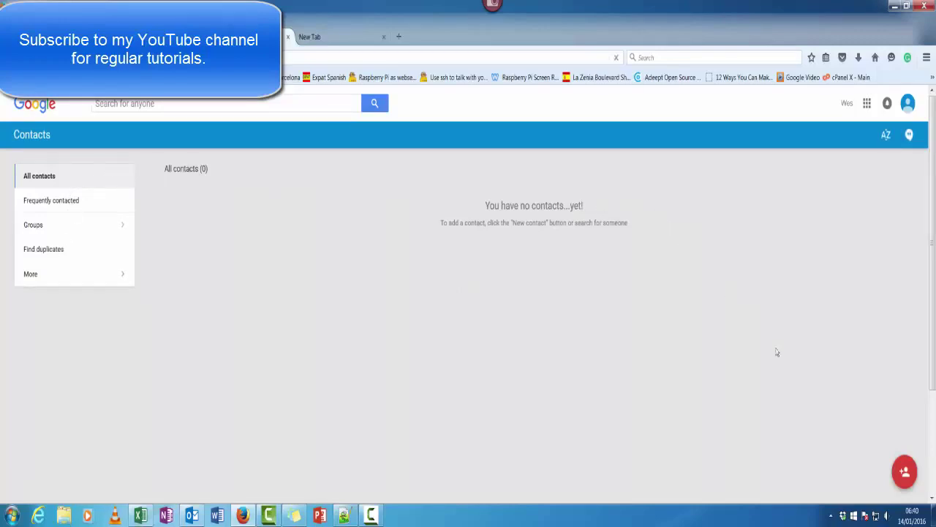
{"action": "left_click", "coordinate": [905, 471]}
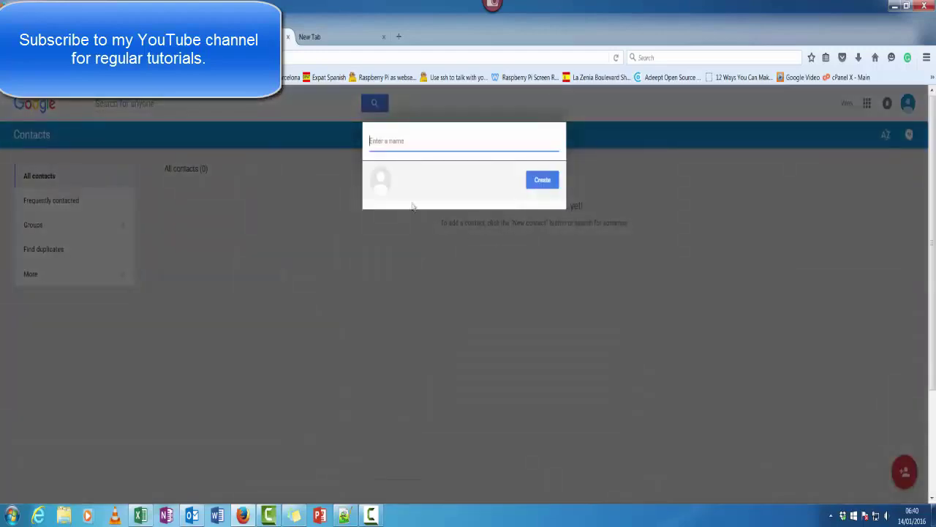
{"action": "left_click", "coordinate": [546, 178]}
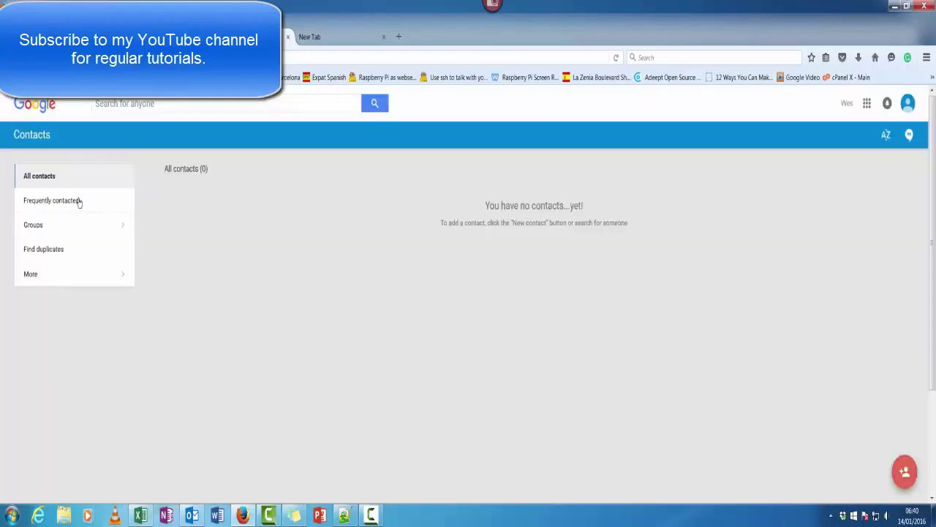
Step: Choose to import contacts from a CSV or vCard file and go to the old Google Contacts for it
{"action": "left_click", "coordinate": [55, 282]}
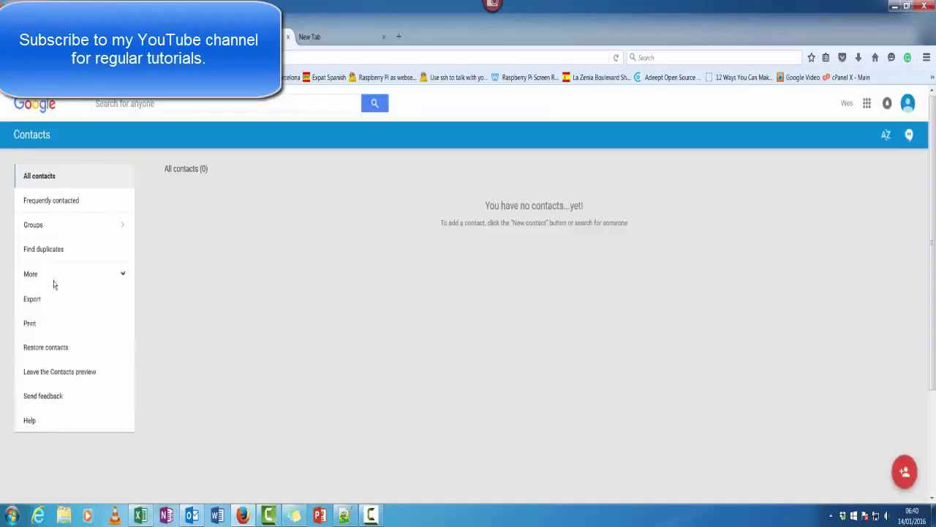
{"action": "left_click", "coordinate": [66, 323]}
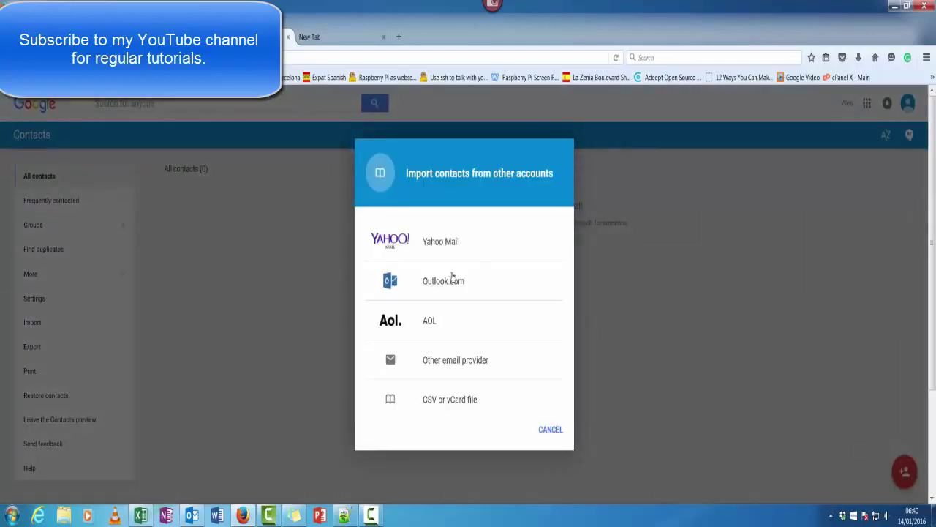
{"action": "left_click", "coordinate": [454, 401]}
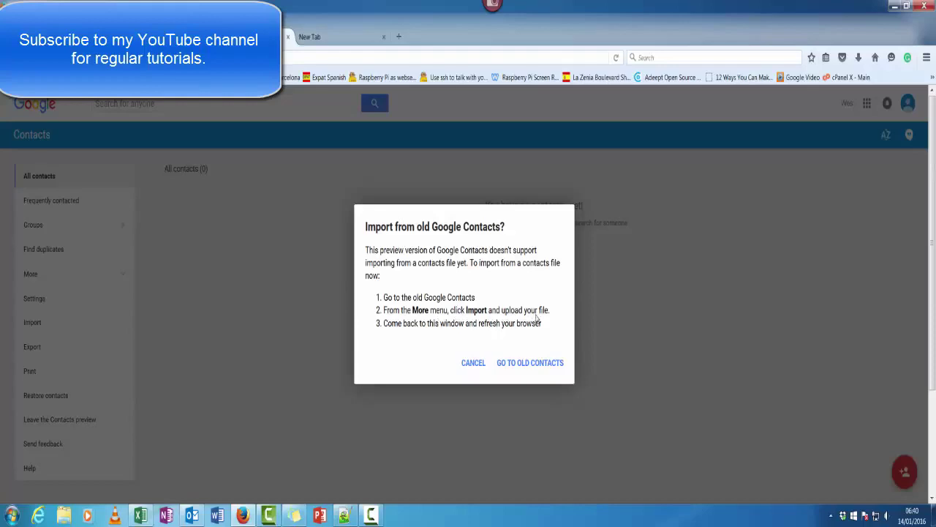
{"action": "left_click", "coordinate": [473, 364]}
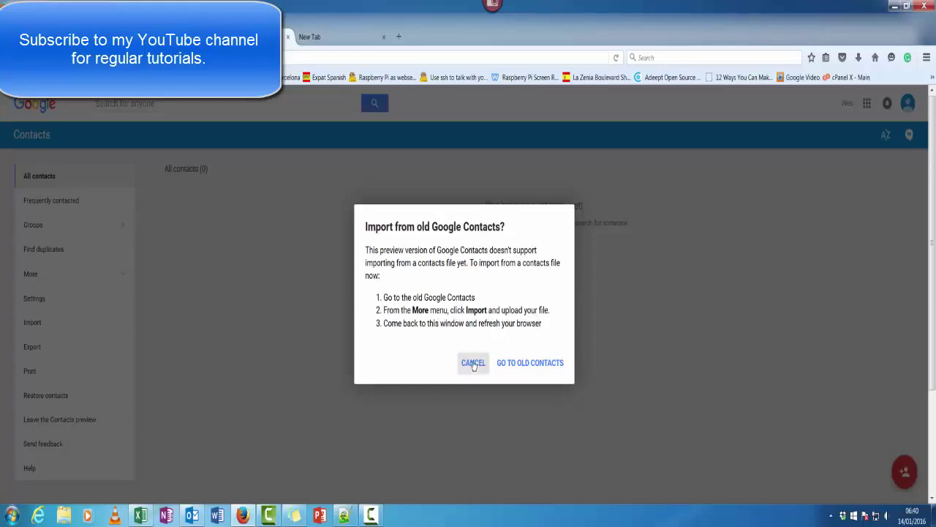
{"action": "left_click", "coordinate": [547, 366]}
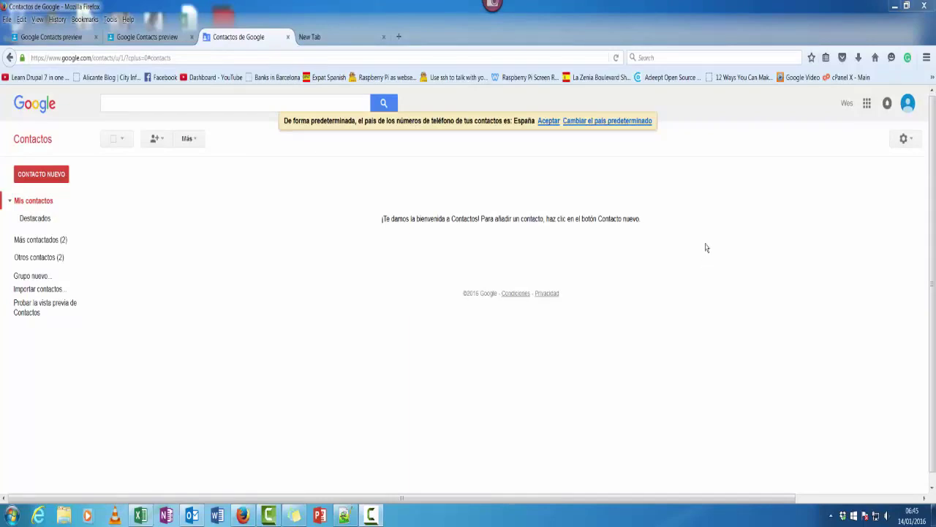
Step: Try to set the contacts display language to English (United Kingdom), keeping España as the default country code
{"action": "left_click", "coordinate": [905, 138]}
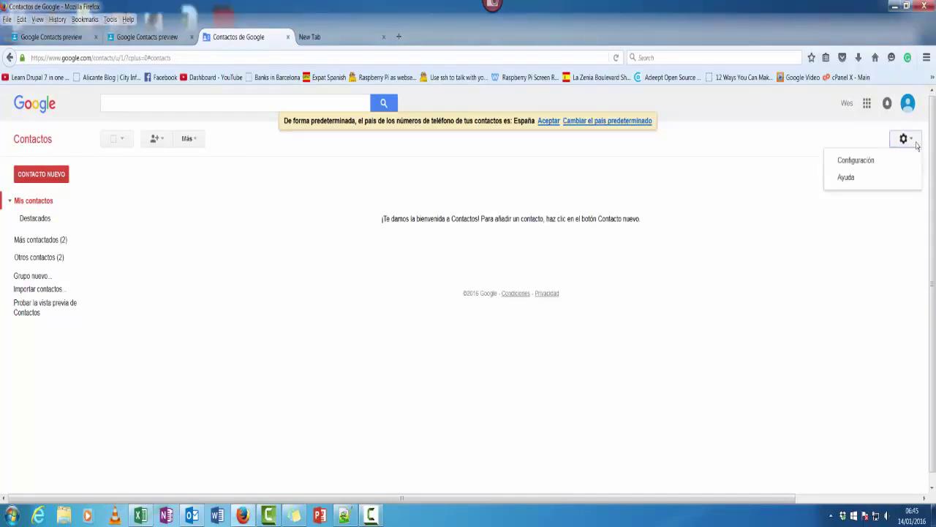
{"action": "left_click", "coordinate": [890, 162]}
{"action": "left_click", "coordinate": [468, 241]}
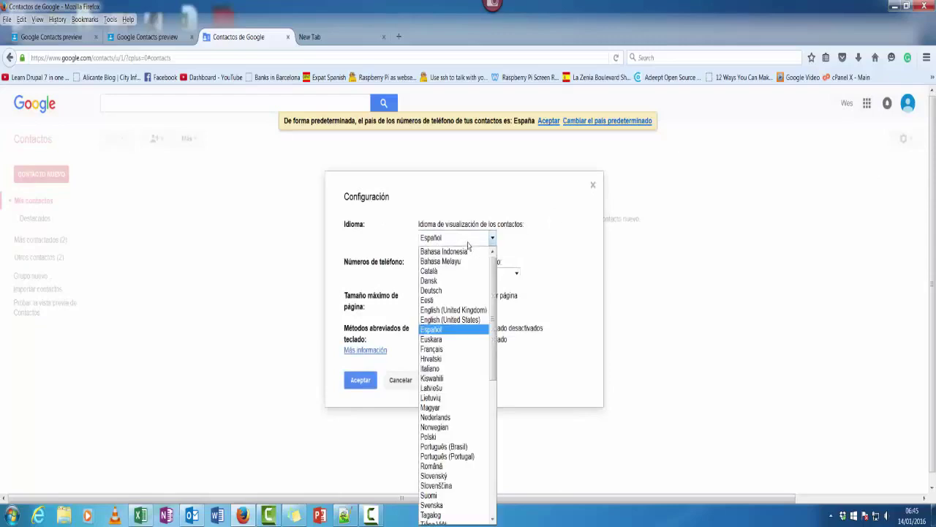
{"action": "left_click", "coordinate": [454, 310]}
{"action": "left_click", "coordinate": [493, 272]}
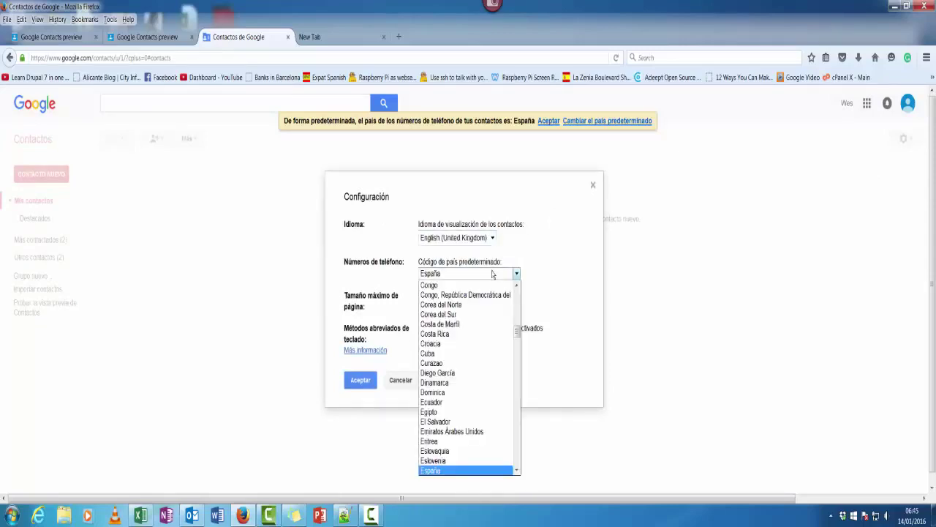
{"action": "scroll", "coordinate": [468, 432], "scroll_direction": "down", "scroll_amount": 3}
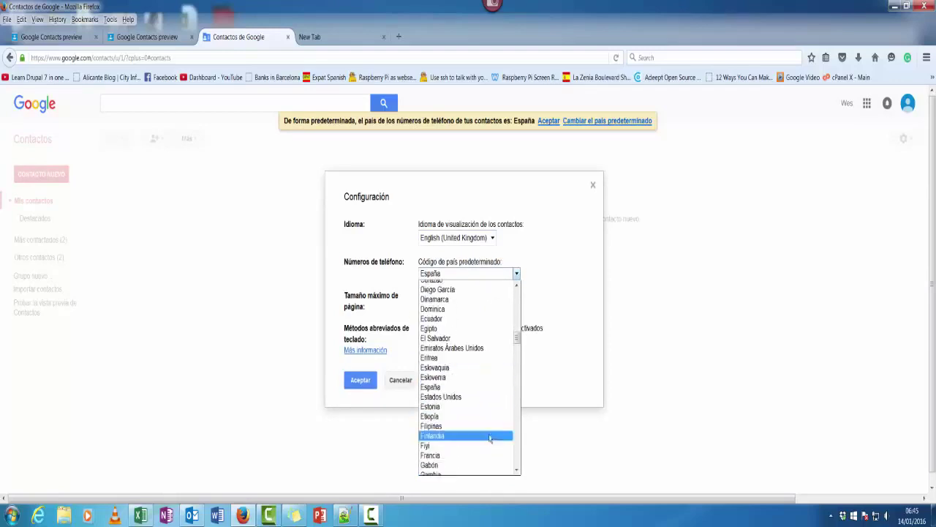
{"action": "left_click", "coordinate": [567, 273]}
{"action": "left_click", "coordinate": [360, 380]}
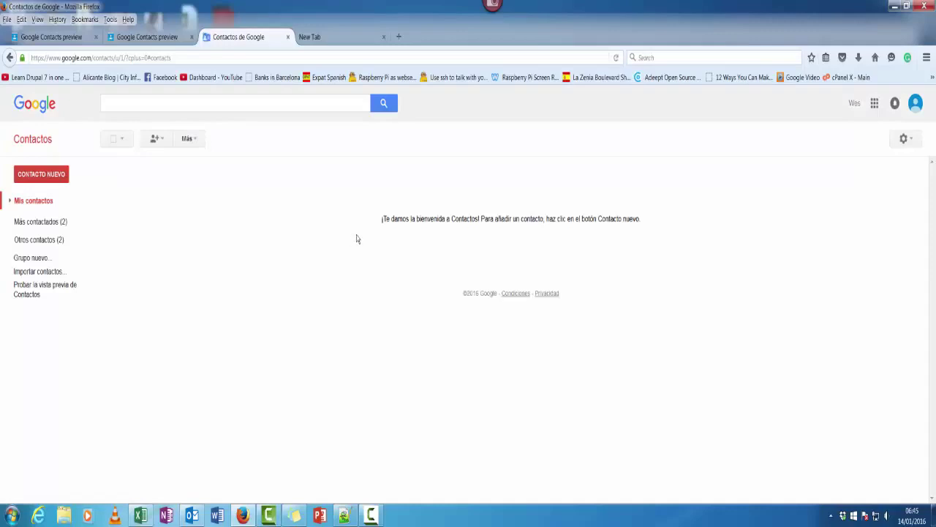
Step: Change the contacts display language to English (United Kingdom) in the settings and save it
{"action": "left_click", "coordinate": [918, 147]}
{"action": "left_click", "coordinate": [856, 159]}
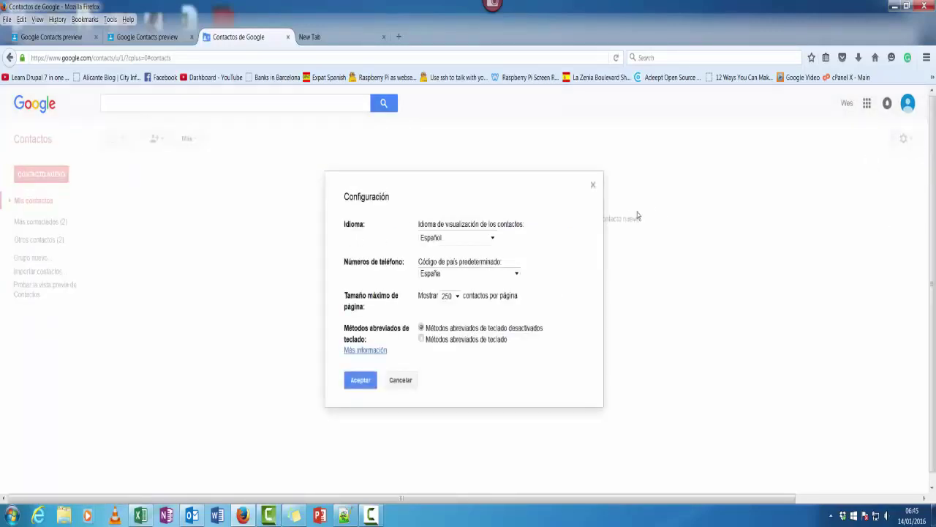
{"action": "left_click", "coordinate": [472, 240]}
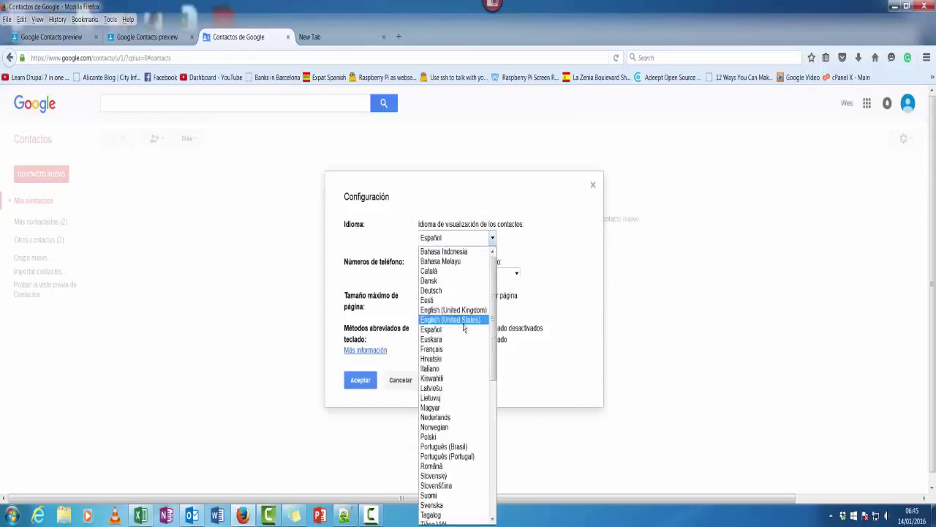
{"action": "left_click", "coordinate": [457, 310]}
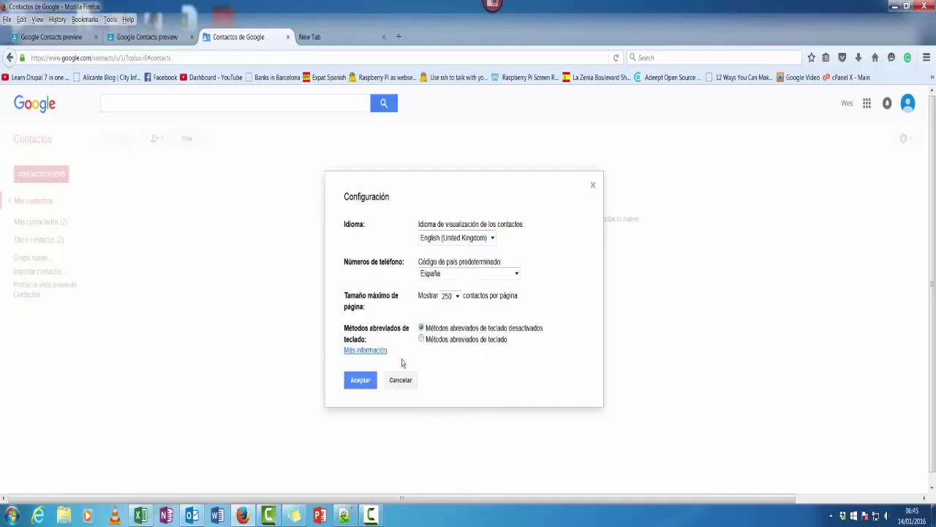
{"action": "left_click", "coordinate": [360, 380]}
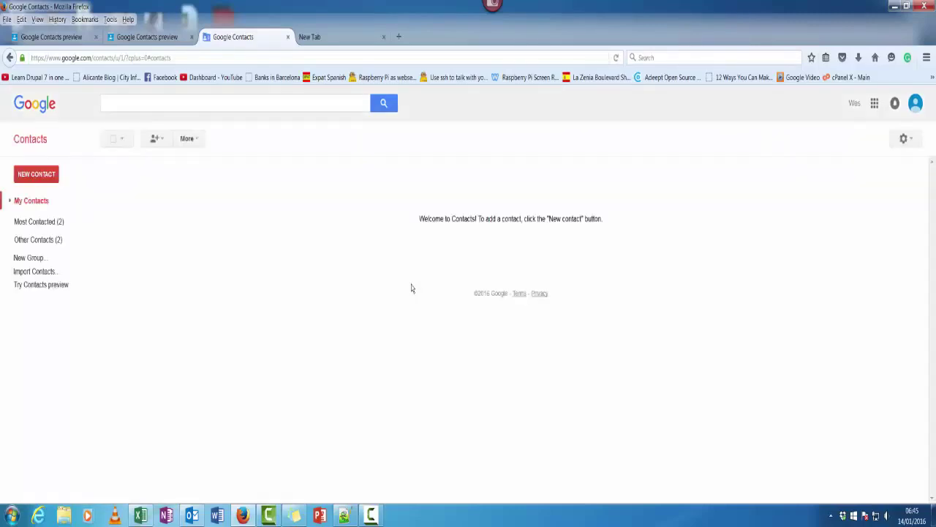
Step: Import contacts from the file maillist-14-01-2016.xls on the Desktop
{"action": "left_click", "coordinate": [43, 272]}
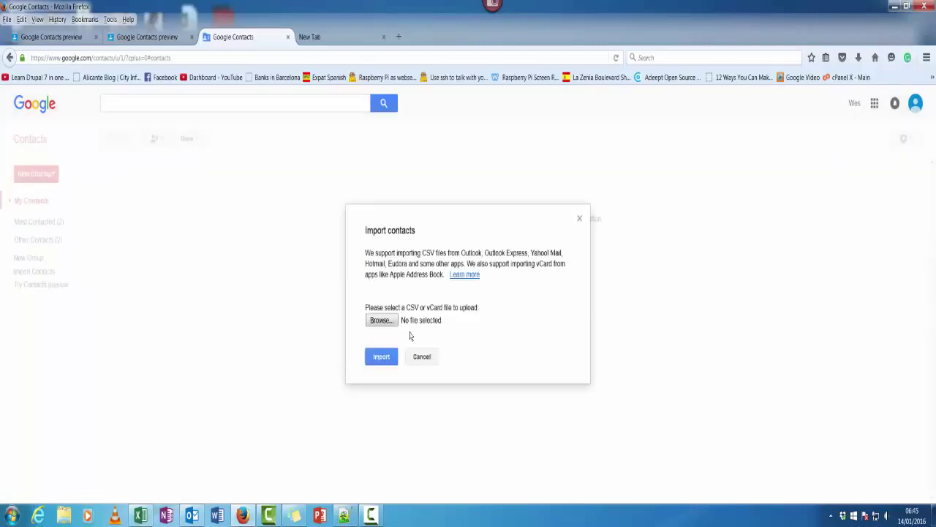
{"action": "left_click", "coordinate": [381, 321]}
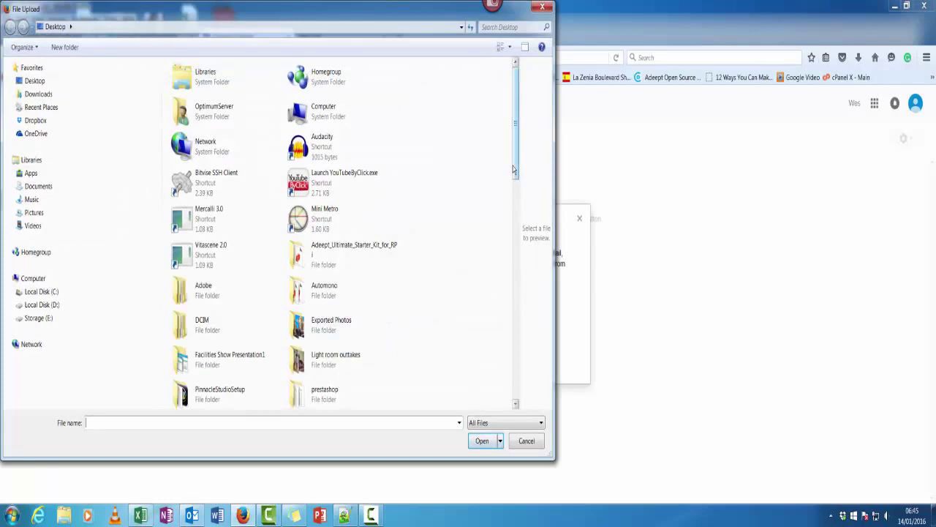
{"action": "left_click_drag", "start_coordinate": [514, 170], "coordinate": [514, 393]}
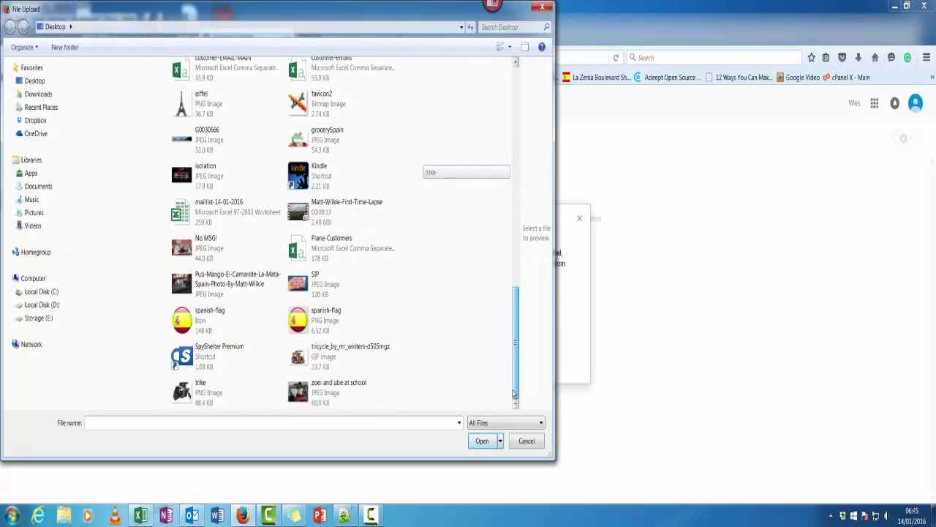
{"action": "left_click", "coordinate": [231, 229]}
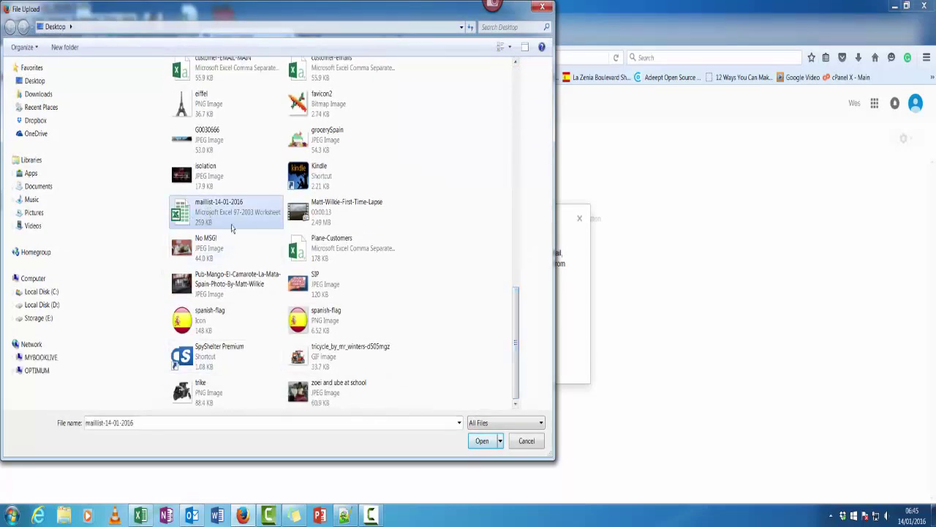
{"action": "double_click", "coordinate": [231, 229]}
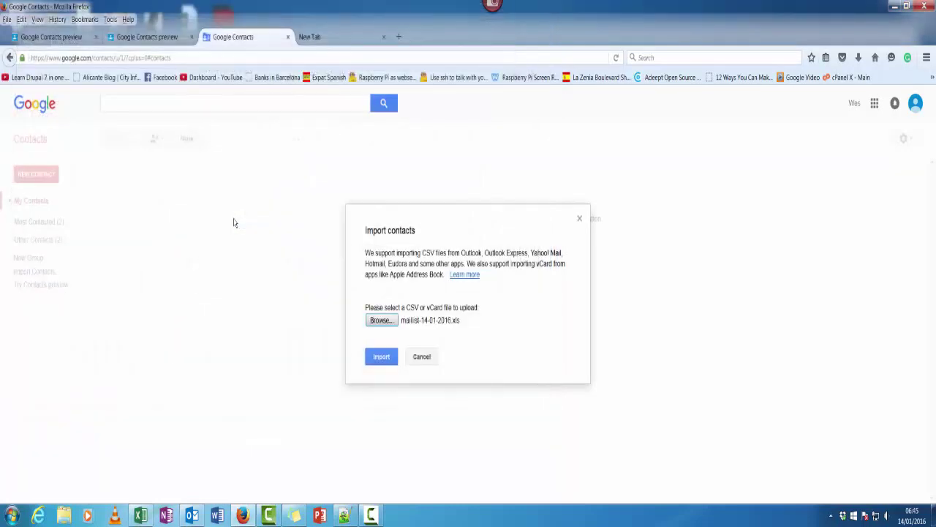
{"action": "left_click", "coordinate": [384, 359]}
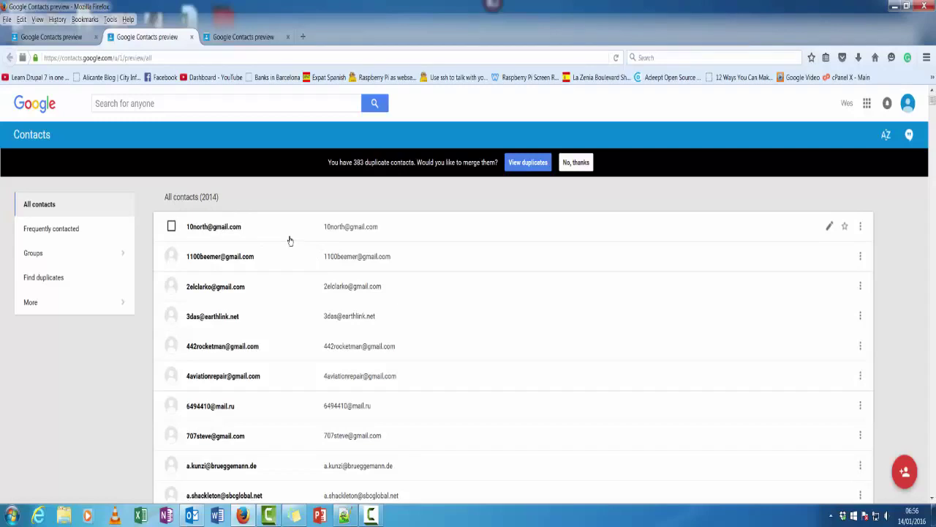
Step: Go from the Contacts preview to the old Google Contacts for exporting and open the export options there
{"action": "left_click", "coordinate": [32, 303]}
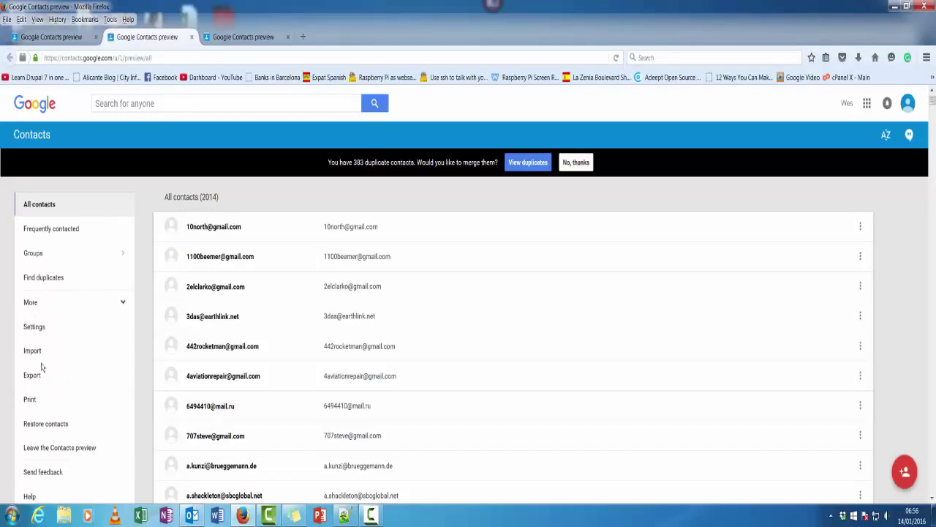
{"action": "left_click", "coordinate": [37, 377]}
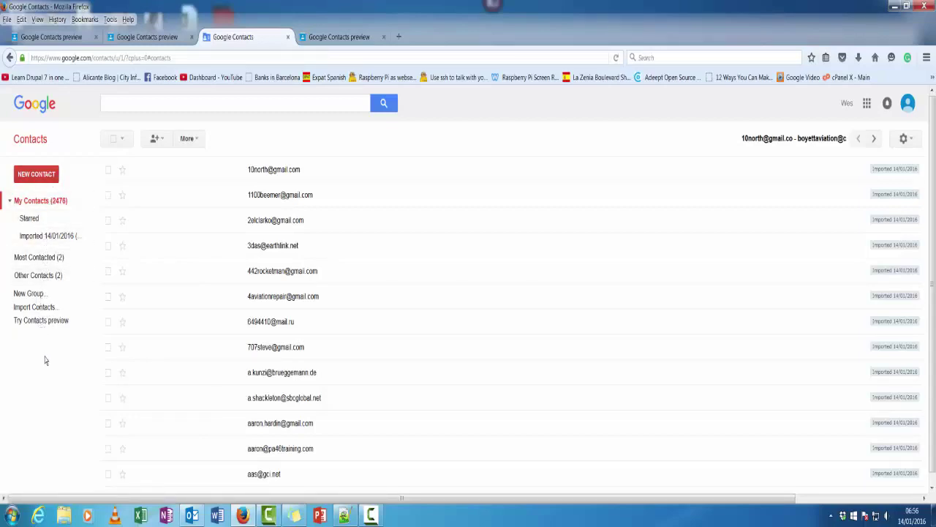
{"action": "left_click", "coordinate": [9, 201]}
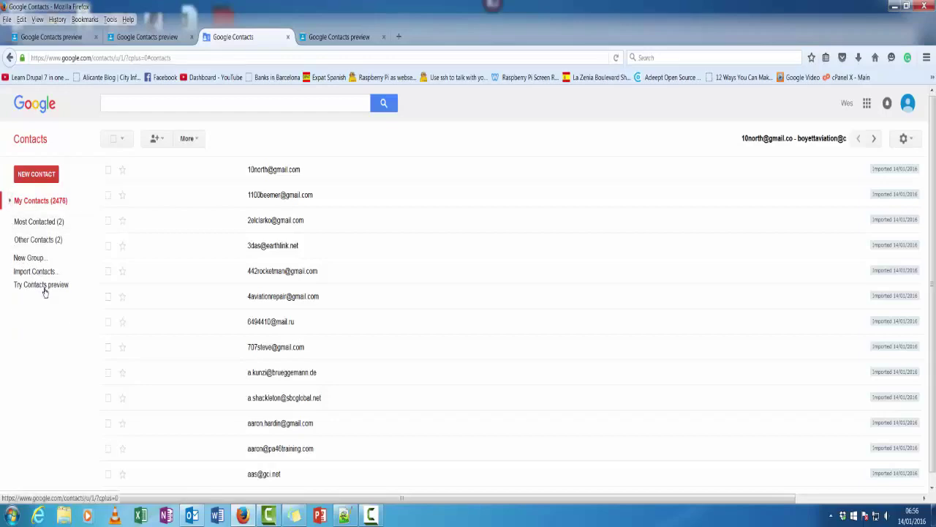
{"action": "left_click", "coordinate": [194, 140]}
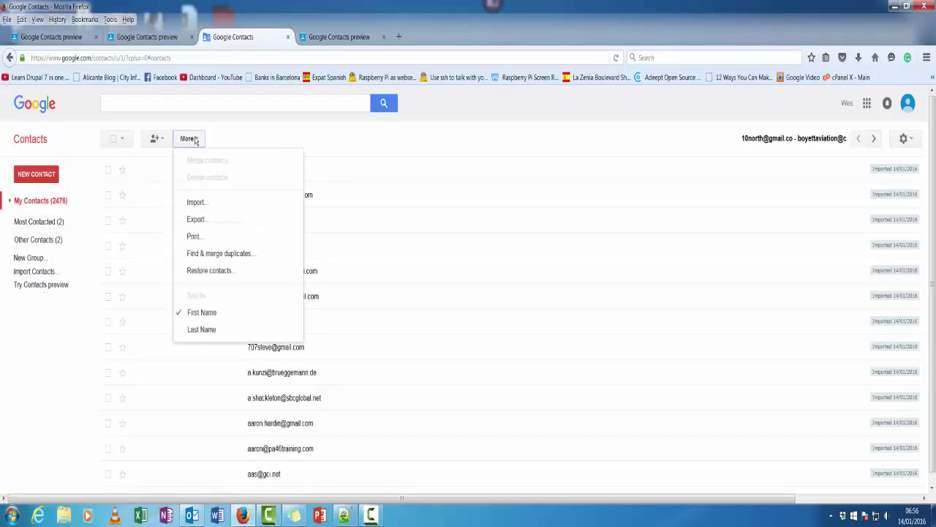
{"action": "left_click", "coordinate": [201, 224]}
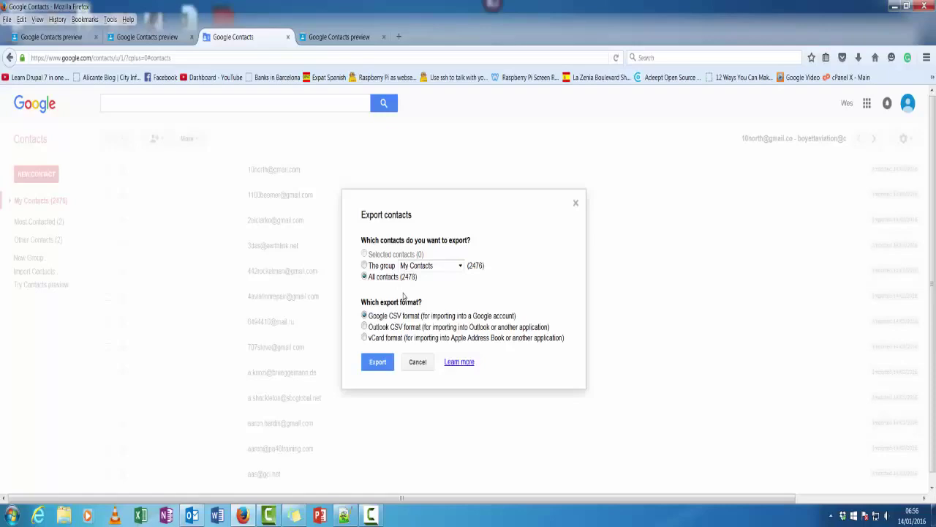
Step: Export the group Imported 14/01/2016 in Google CSV format and save the file, accepting the Windows 7 Basic color scheme along the way
{"action": "left_click", "coordinate": [365, 265]}
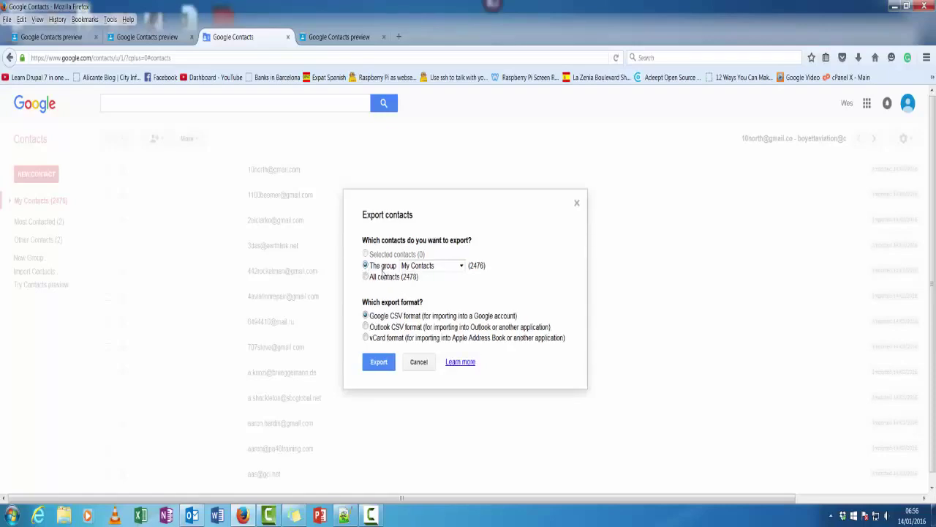
{"action": "left_click", "coordinate": [414, 268]}
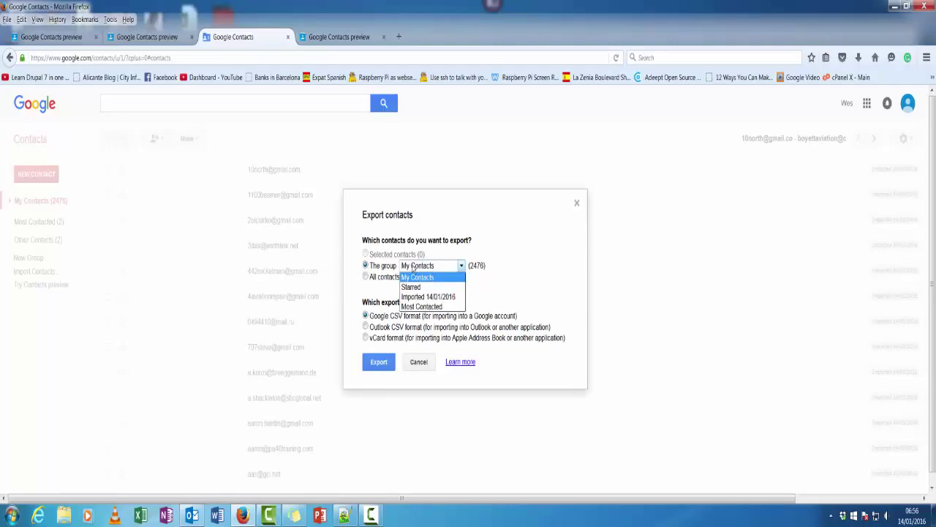
{"action": "left_click", "coordinate": [428, 296]}
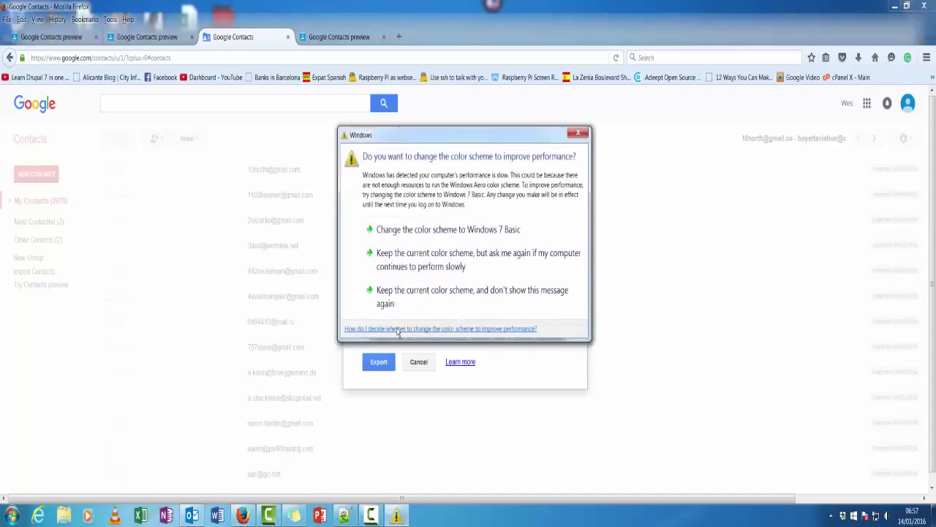
{"action": "left_click", "coordinate": [453, 229]}
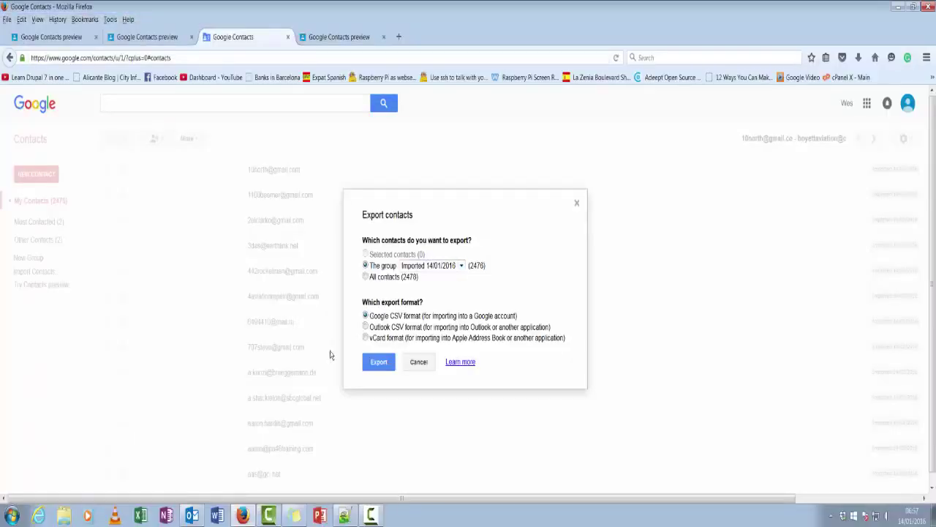
{"action": "left_click", "coordinate": [378, 363]}
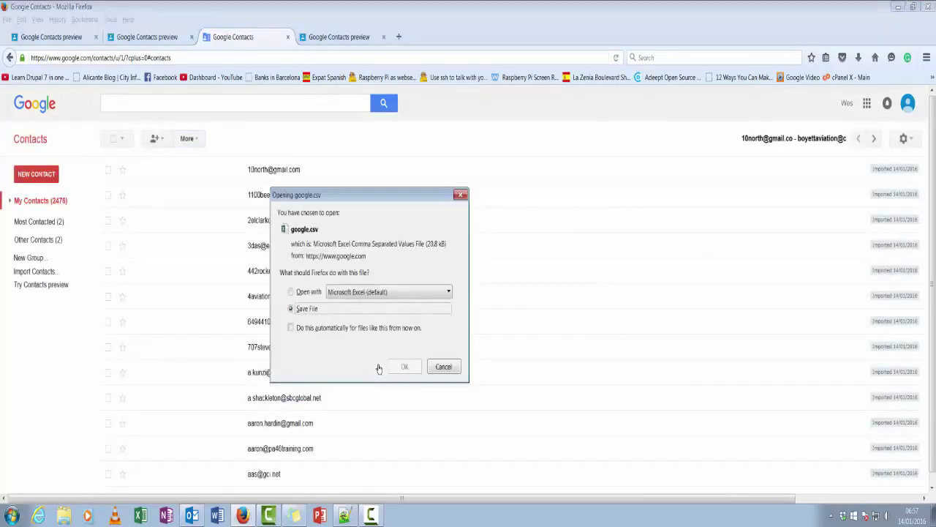
{"action": "left_click", "coordinate": [403, 366]}
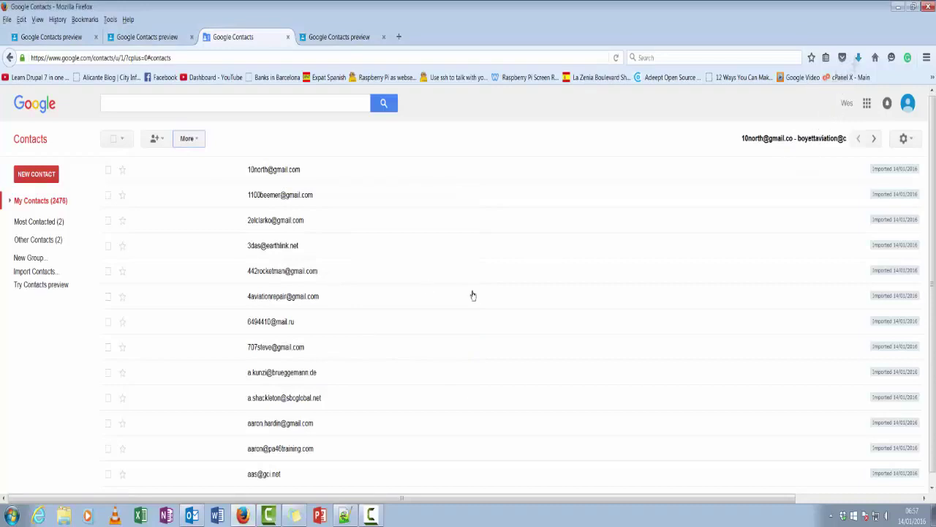
Step: Open the downloaded Google CSV file in Excel and widen its window to show more columns
{"action": "left_click", "coordinate": [859, 58]}
{"action": "left_click", "coordinate": [791, 93]}
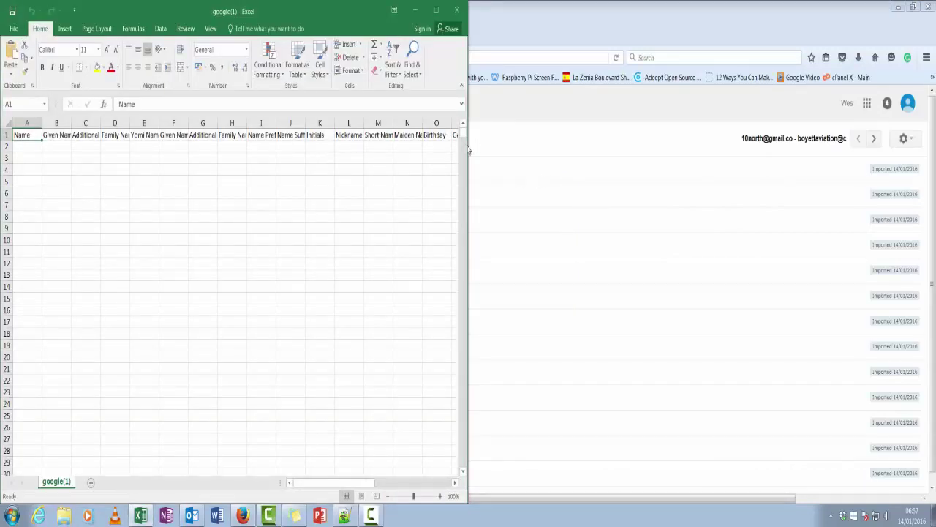
{"action": "left_click_drag", "start_coordinate": [469, 148], "coordinate": [889, 168]}
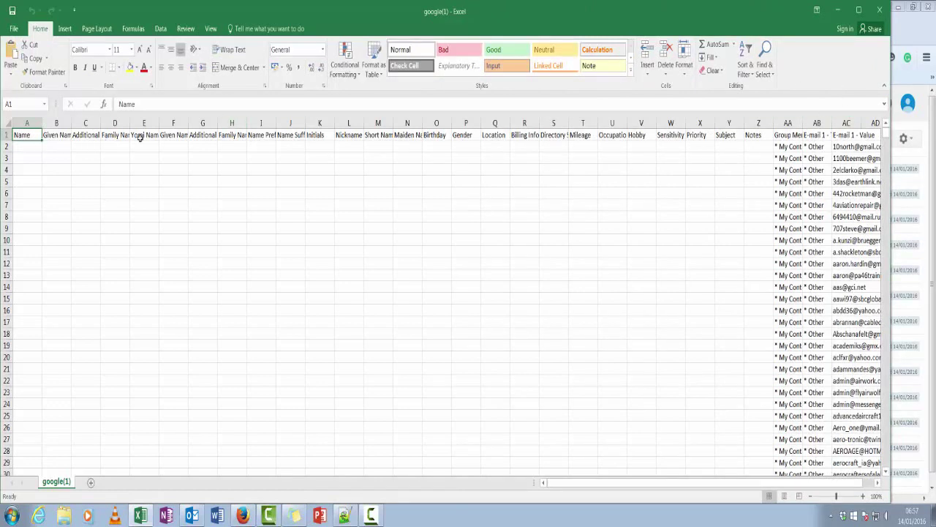
Step: Widen the Family Name and Yomi Name columns and check the Additional Name Yomi header
{"action": "mouse_move", "coordinate": [159, 122]}
{"action": "left_mouse_down"}
{"action": "mouse_move", "coordinate": [174, 122]}
{"action": "mouse_move", "coordinate": [130, 123]}
{"action": "mouse_move", "coordinate": [151, 122]}
{"action": "left_mouse_up"}
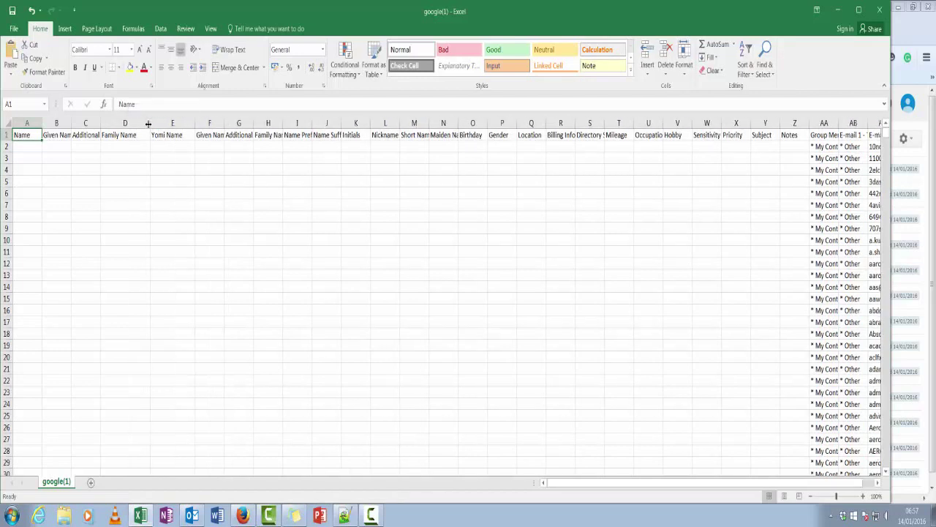
{"action": "left_click_drag", "start_coordinate": [86, 123], "coordinate": [124, 123]}
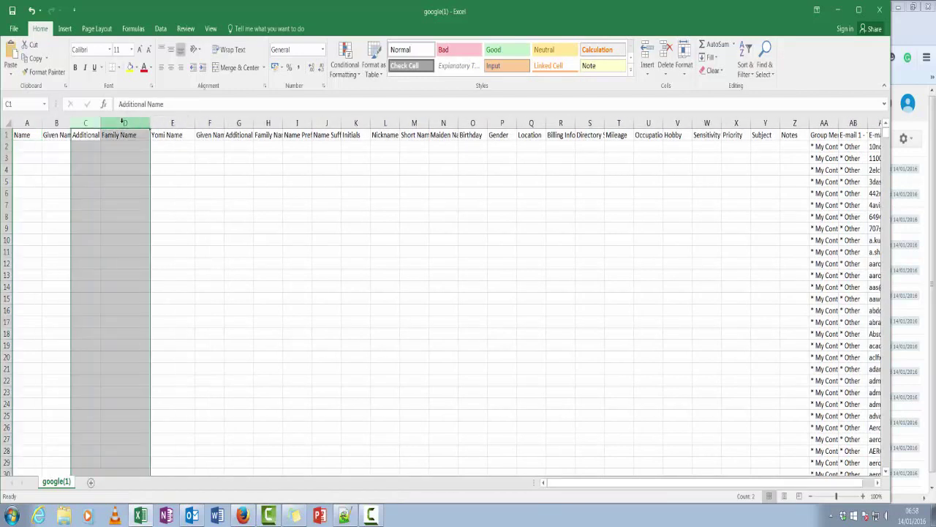
{"action": "left_click", "coordinate": [228, 138]}
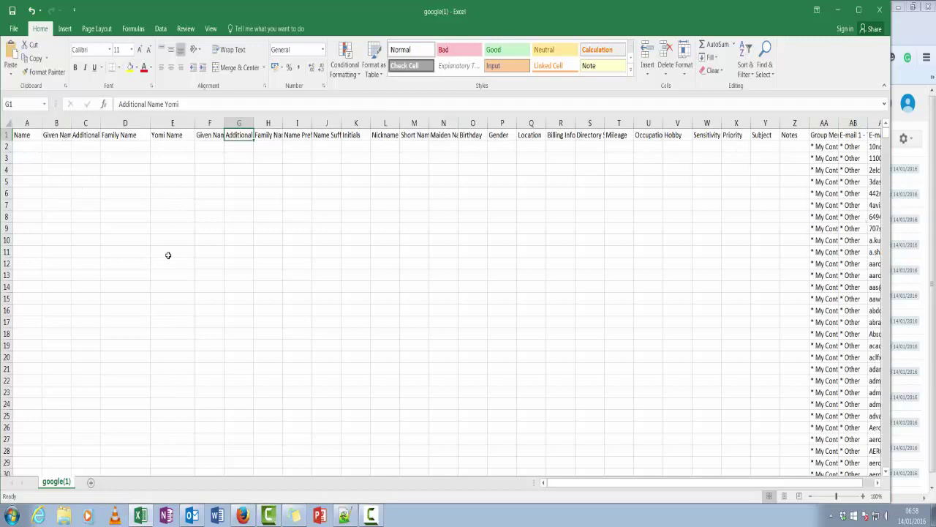
Step: Examine the exported rows with their group membership and e-mail columns, and close the workbook without saving changes
{"action": "scroll", "coordinate": [368, 272], "scroll_direction": "down", "scroll_amount": 6}
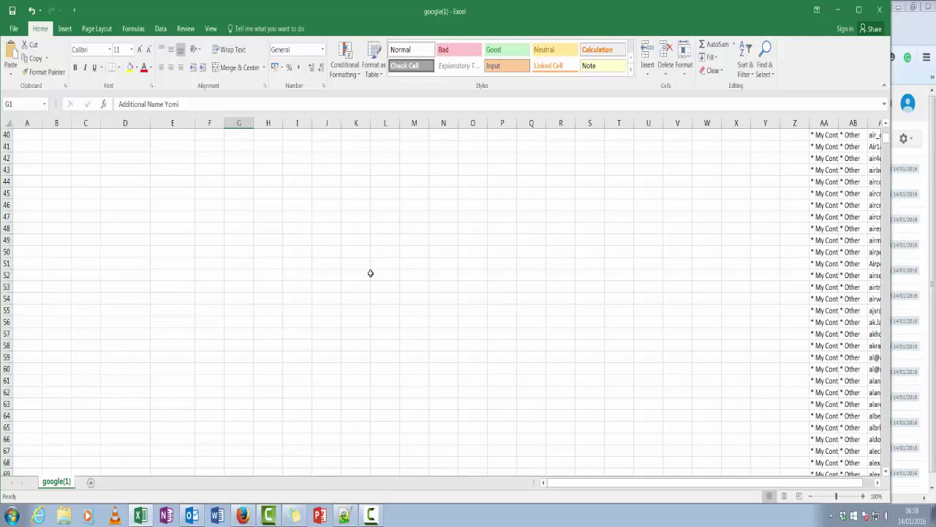
{"action": "scroll", "coordinate": [371, 267], "scroll_direction": "up", "scroll_amount": 6}
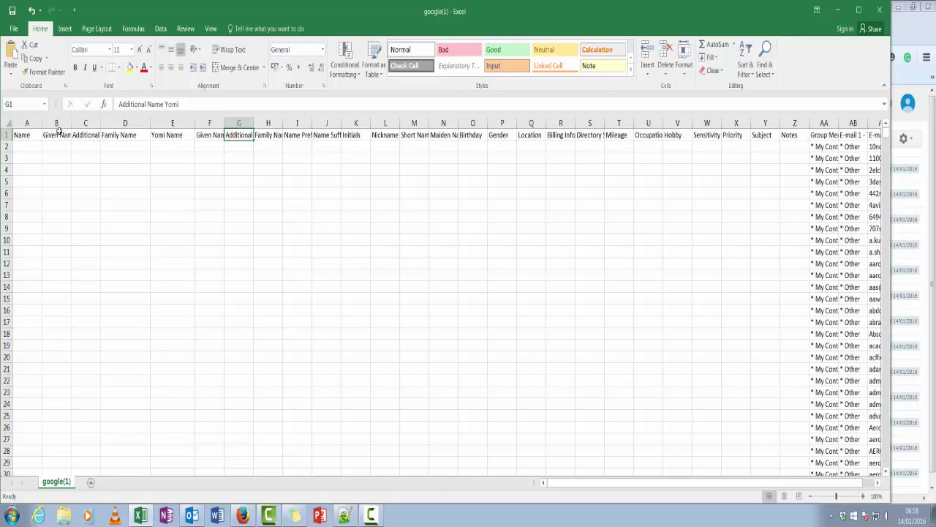
{"action": "left_click", "coordinate": [828, 148]}
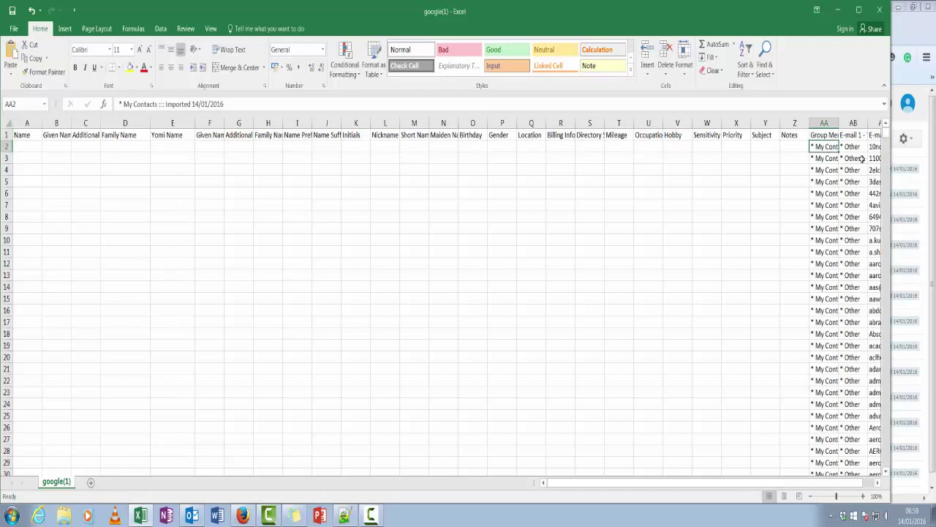
{"action": "left_click_drag", "start_coordinate": [801, 483], "coordinate": [813, 482]}
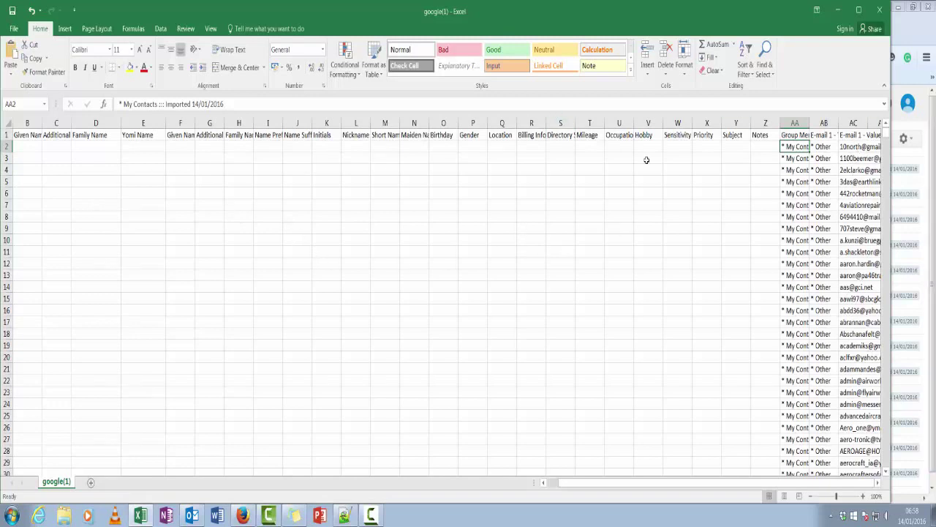
{"action": "left_click", "coordinate": [882, 11]}
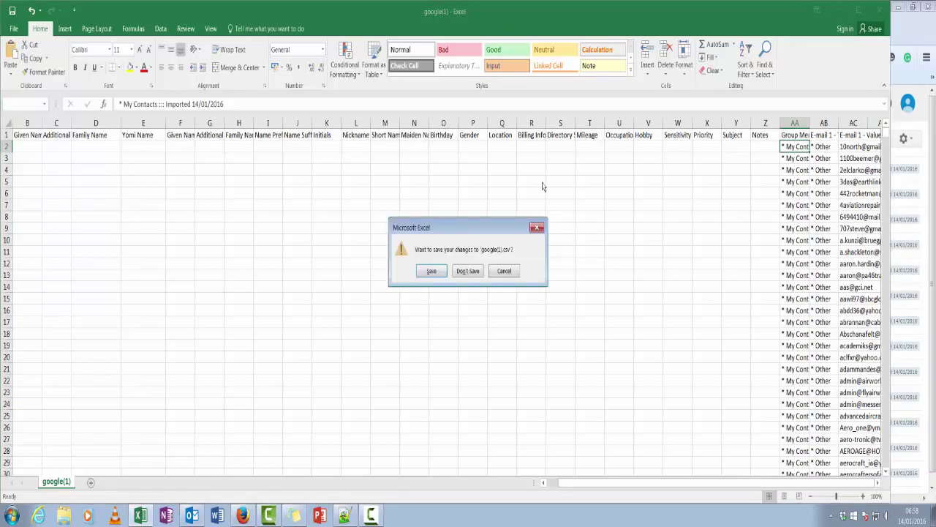
{"action": "left_click", "coordinate": [468, 270]}
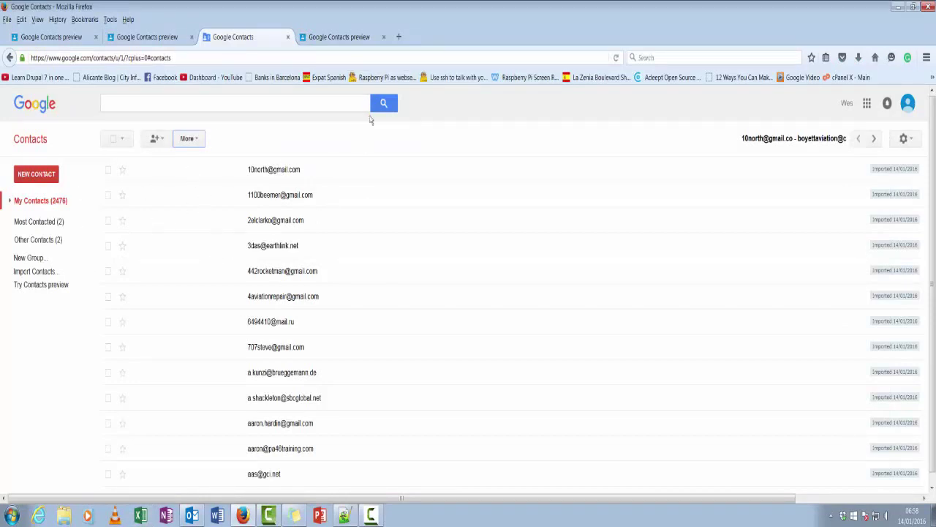
Step: Close the old Google Contacts page and view the duplicate contacts in the Contacts preview
{"action": "left_click", "coordinate": [288, 37]}
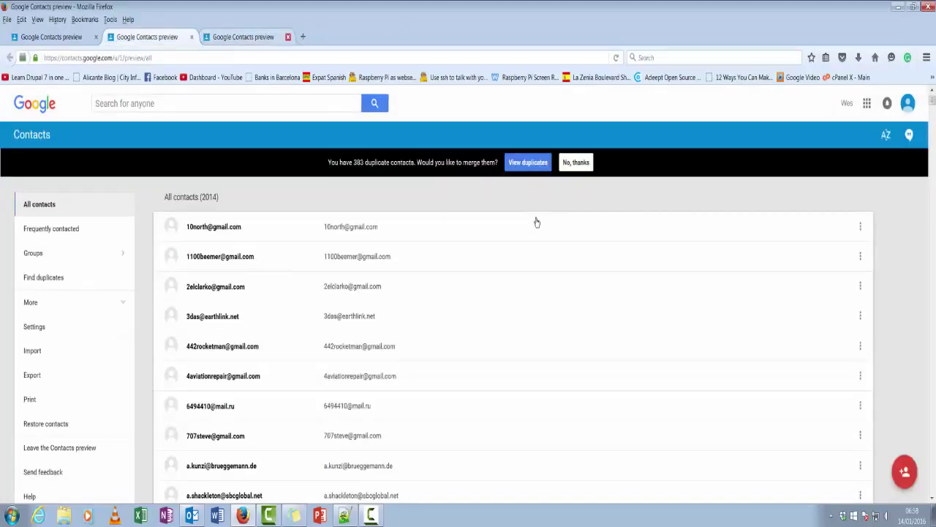
{"action": "right_click", "coordinate": [528, 167]}
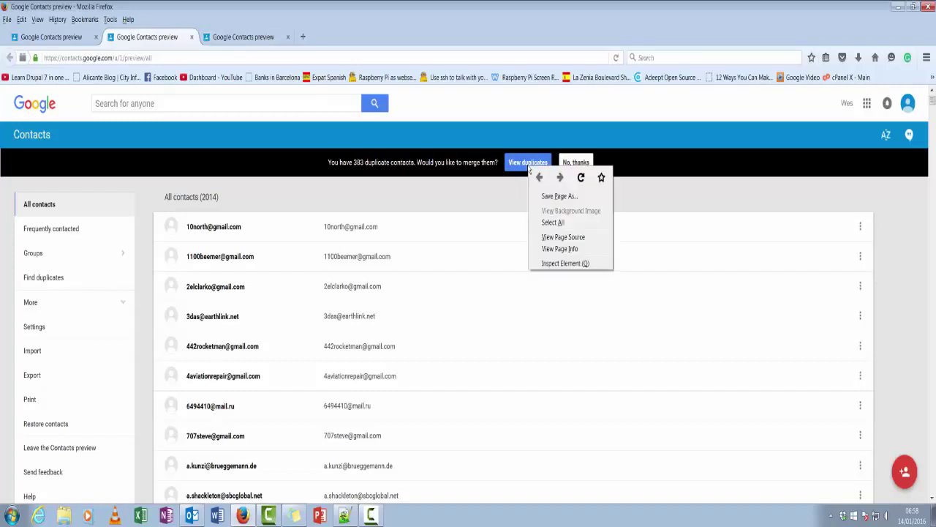
{"action": "left_click", "coordinate": [526, 181]}
{"action": "left_click", "coordinate": [528, 163]}
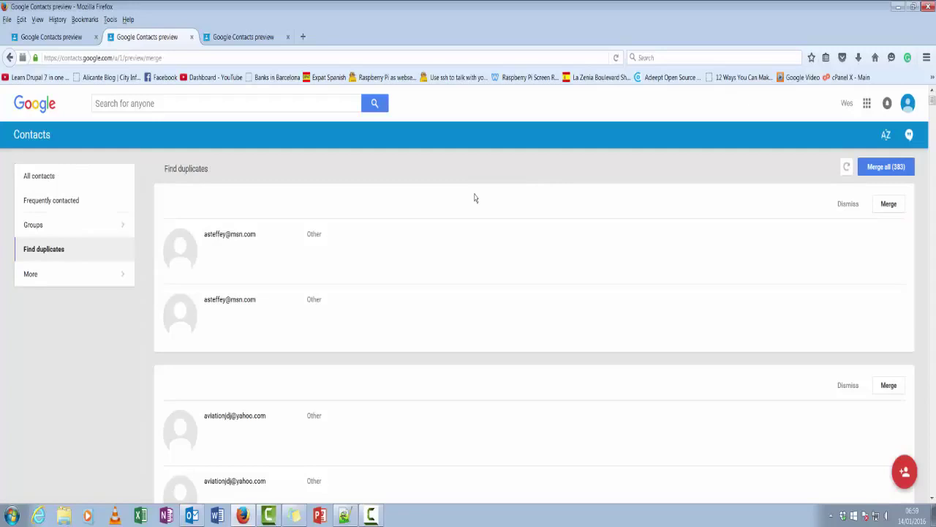
Step: Merge the first pair of duplicate contacts and merge all the remaining duplicates at once
{"action": "left_click", "coordinate": [889, 204]}
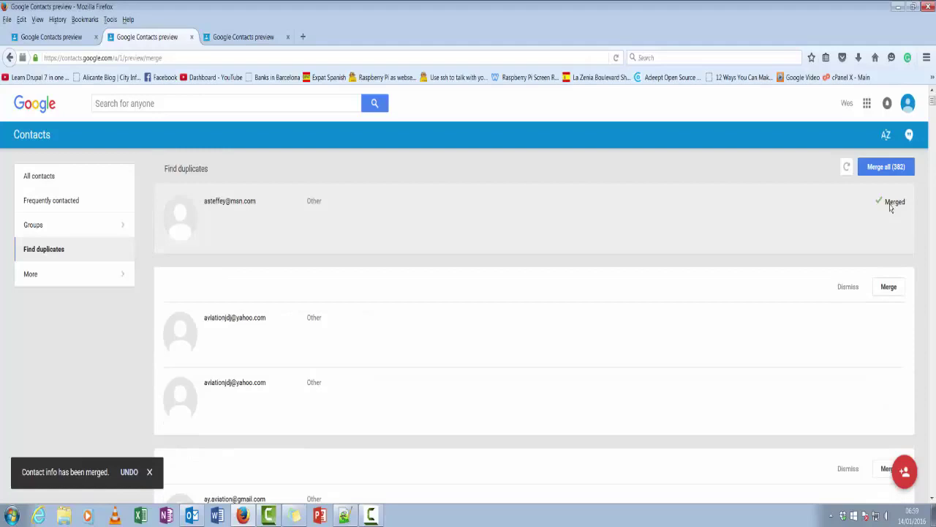
{"action": "left_click", "coordinate": [894, 167]}
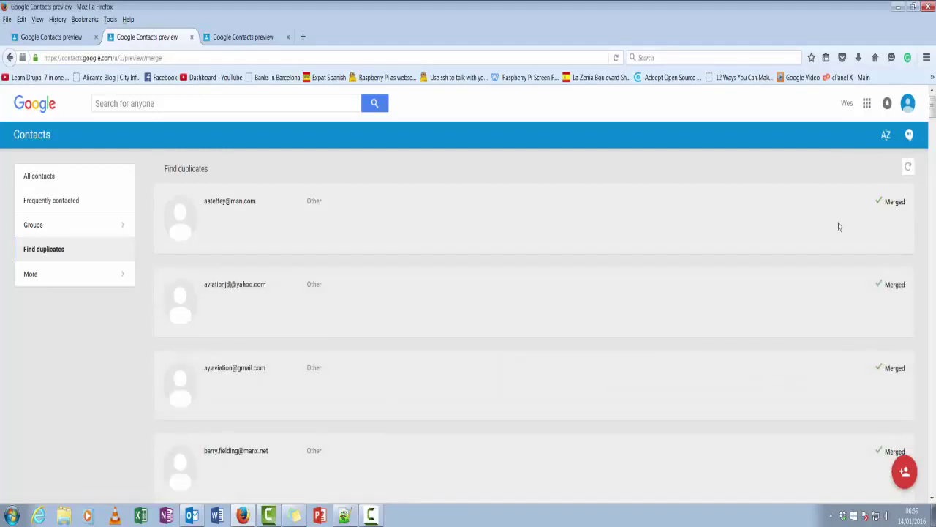